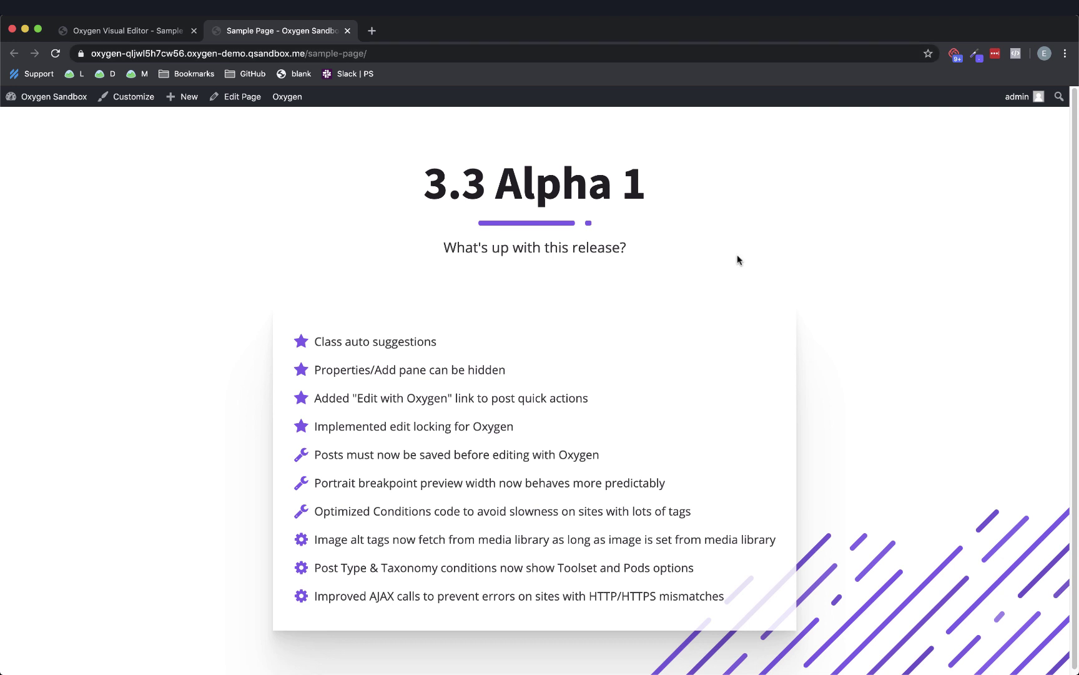
In the visual editor, give the 'Class auto suggestions' text the suggested atomic-primary-heading class via 'head'
left_click(147, 28)
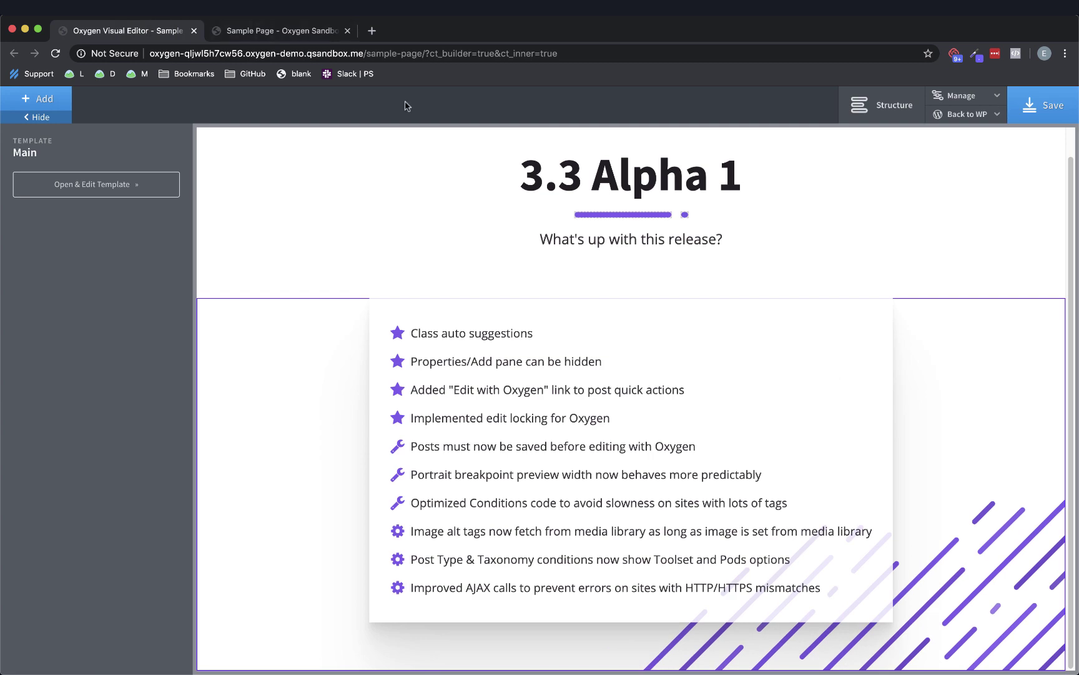
left_click(490, 339)
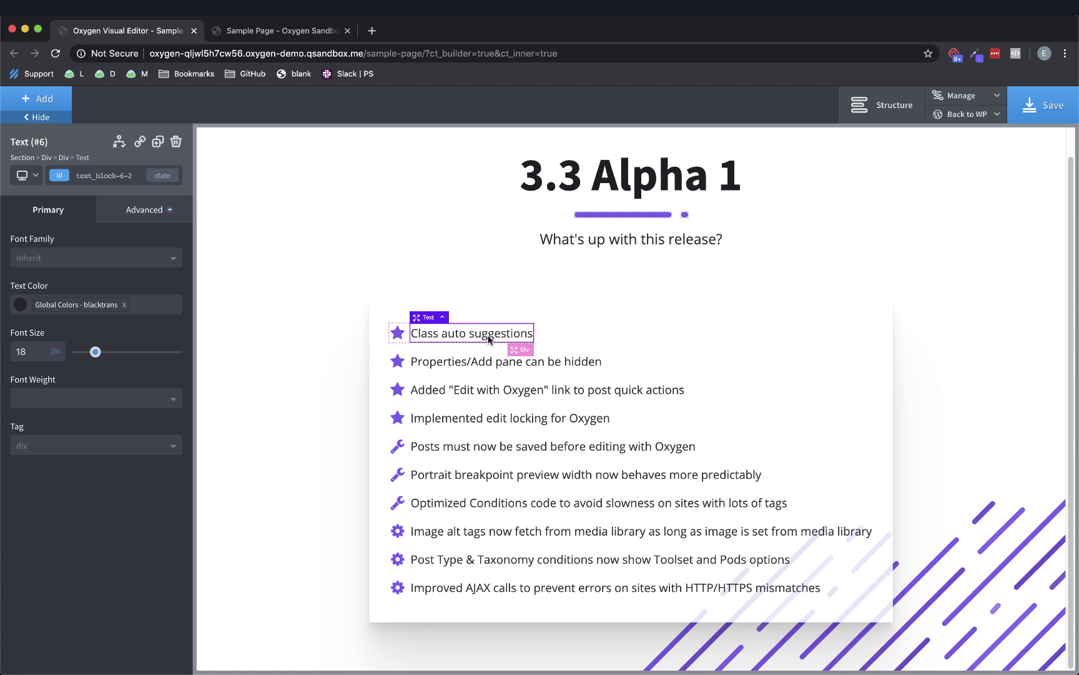
left_click(97, 181)
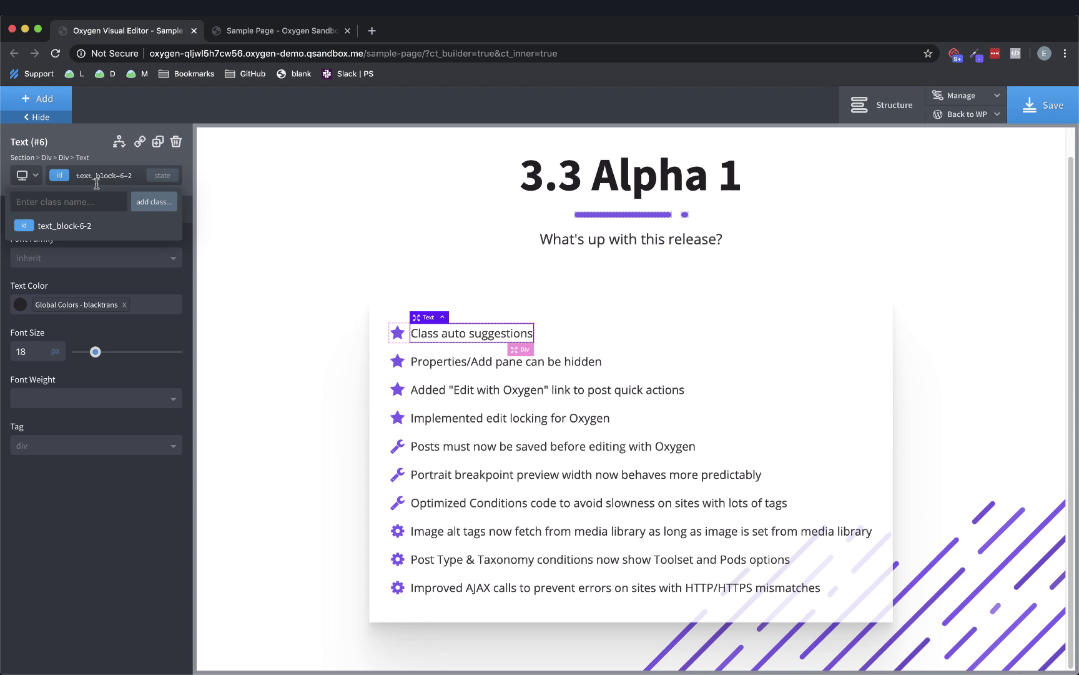
type("head")
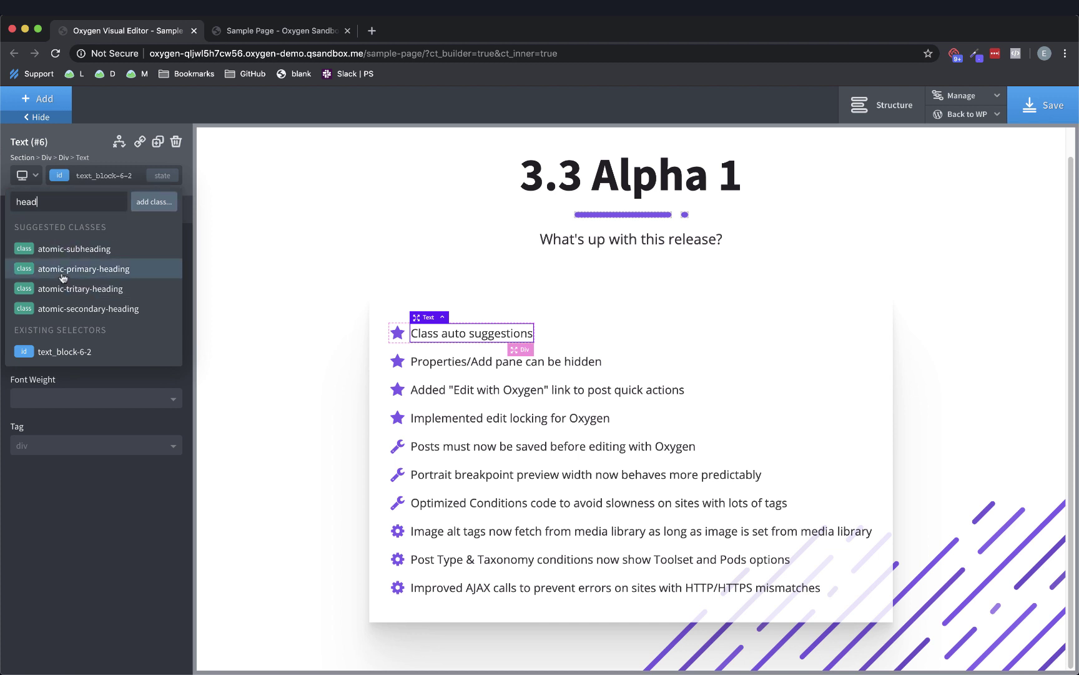
left_click(63, 274)
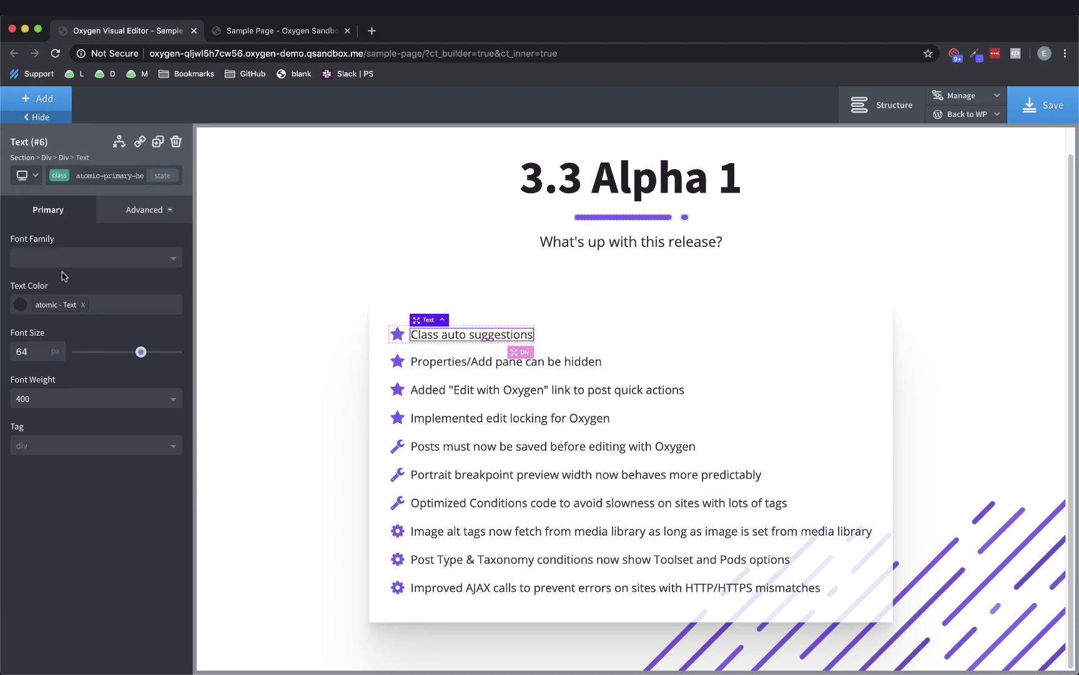
left_click(63, 178)
From the text_block-6-2 selector, preview class suggestions for 'atom' and 'butto', clearing each unapplied
left_click(100, 215)
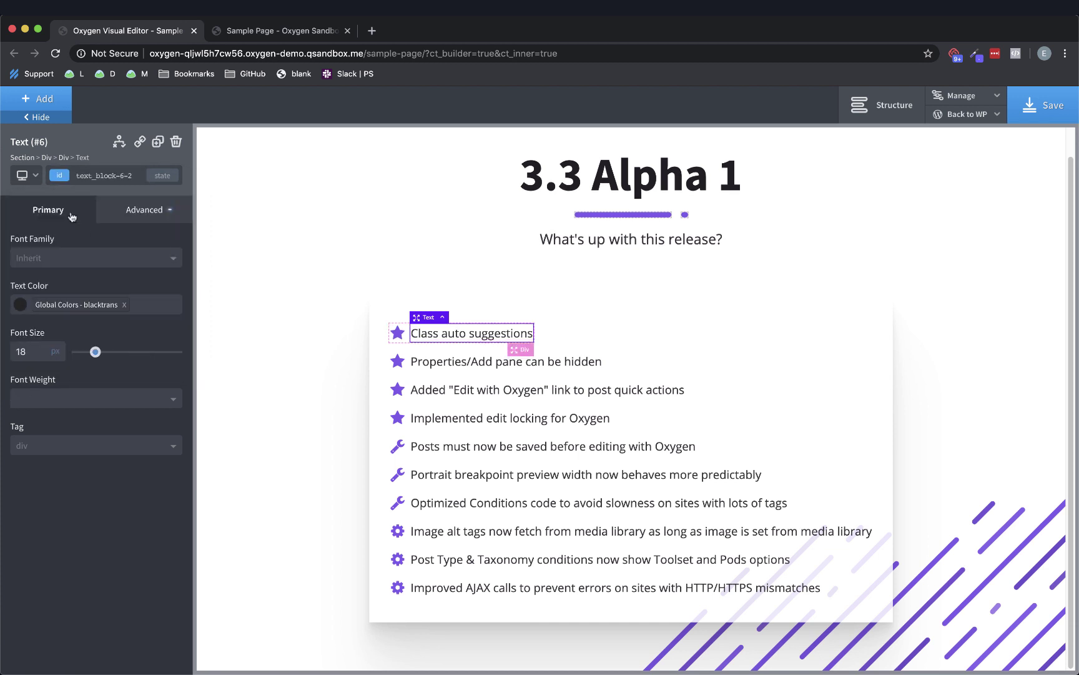
left_click(102, 181)
type("at")
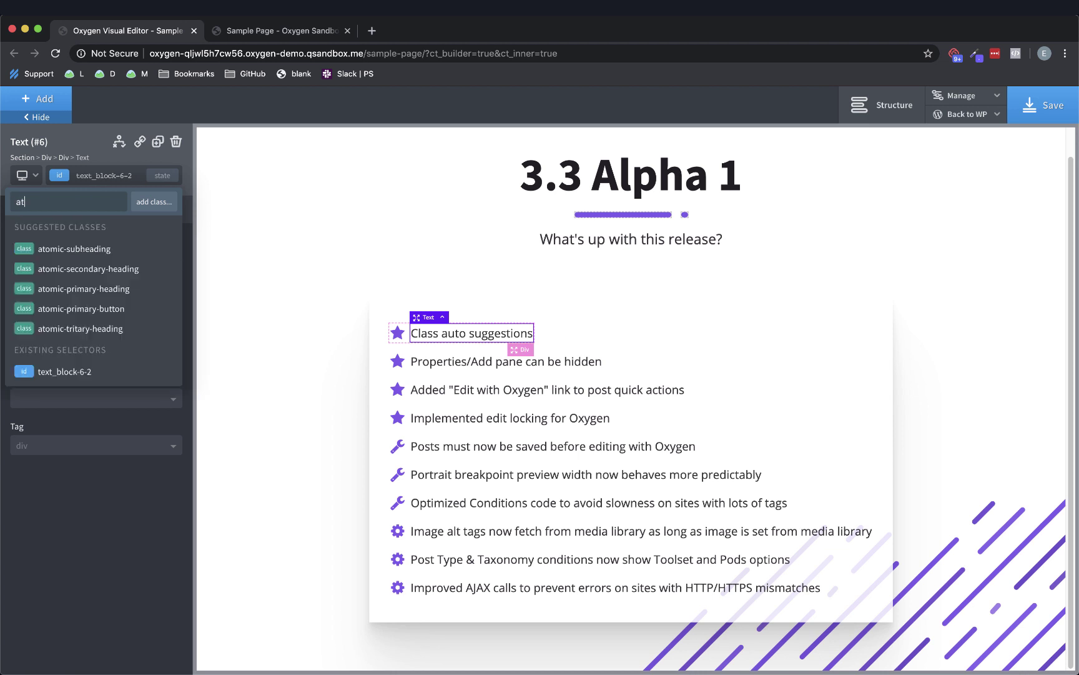
type("om")
key("BackSpace")
key("BackSpace")
key("BackSpace")
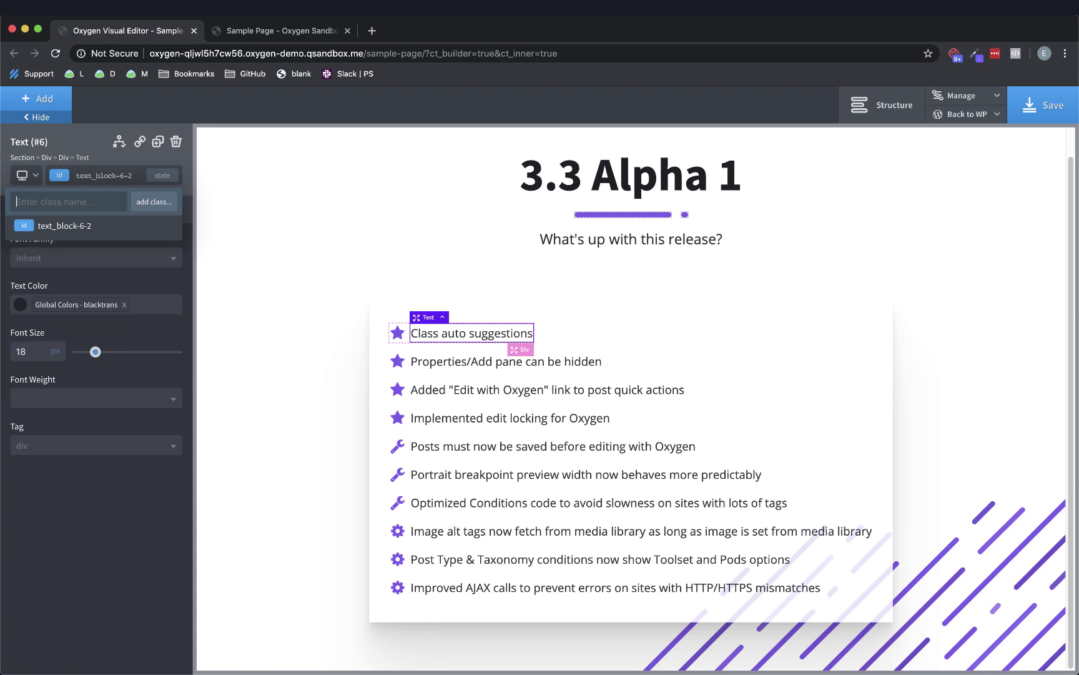
type("butto")
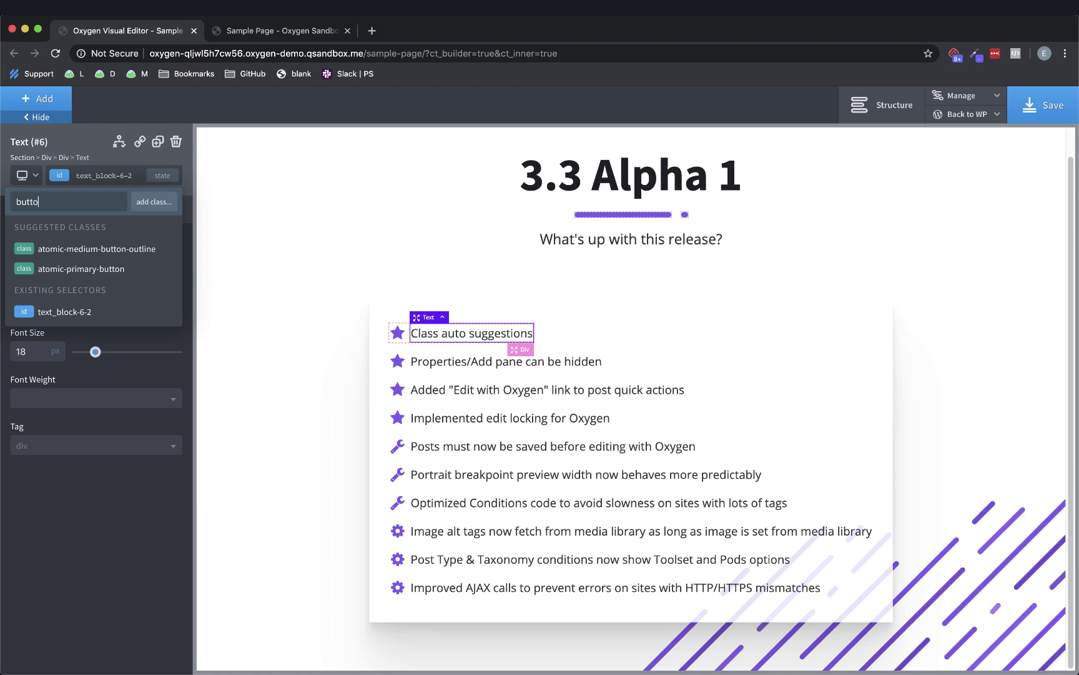
key("BackSpace")
key("BackSpace")
key("BackSpace")
key("BackSpace")
key("BackSpace")
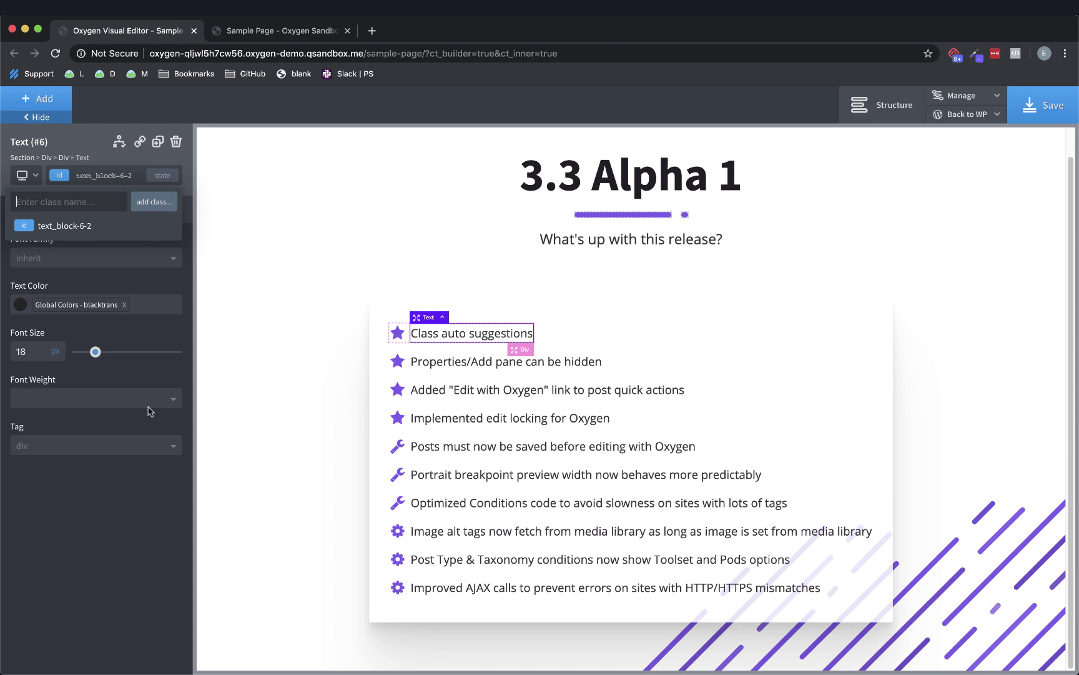
Collapse the properties pane, select the 'Added Edit with Oxygen link' line, then restore the pane
left_click(120, 526)
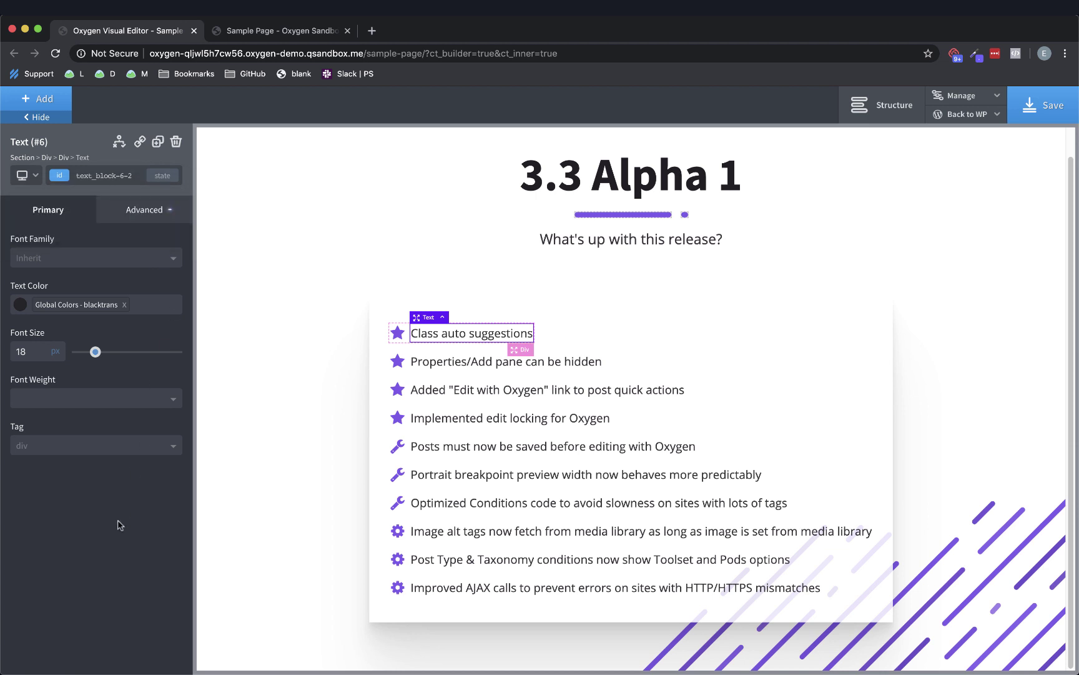
left_click(46, 121)
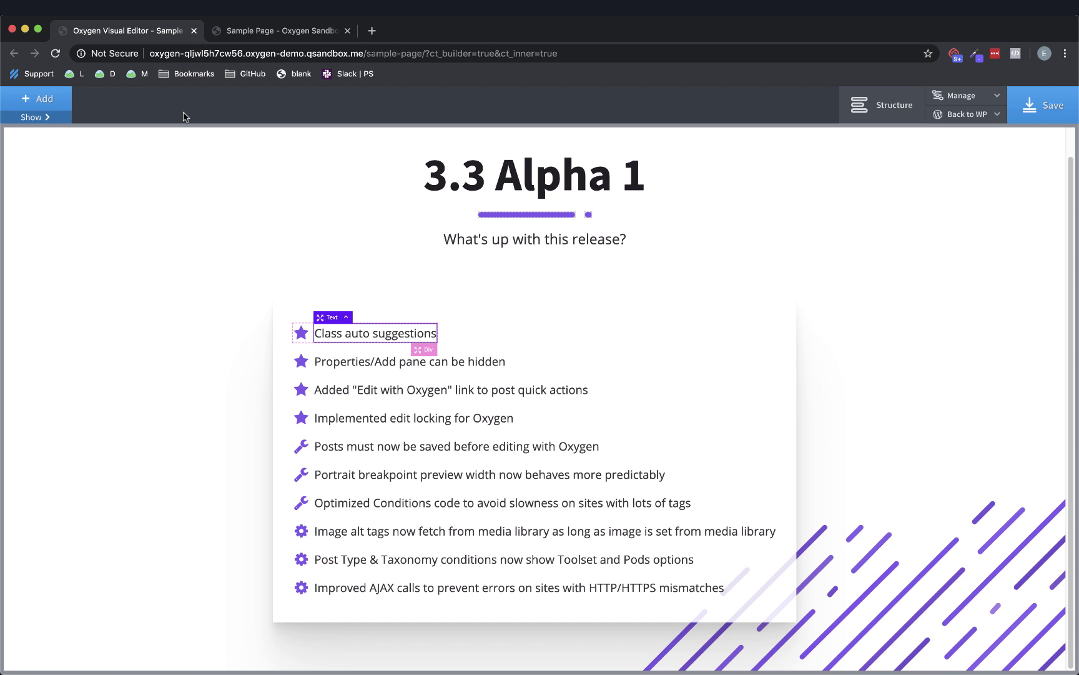
left_click(387, 390)
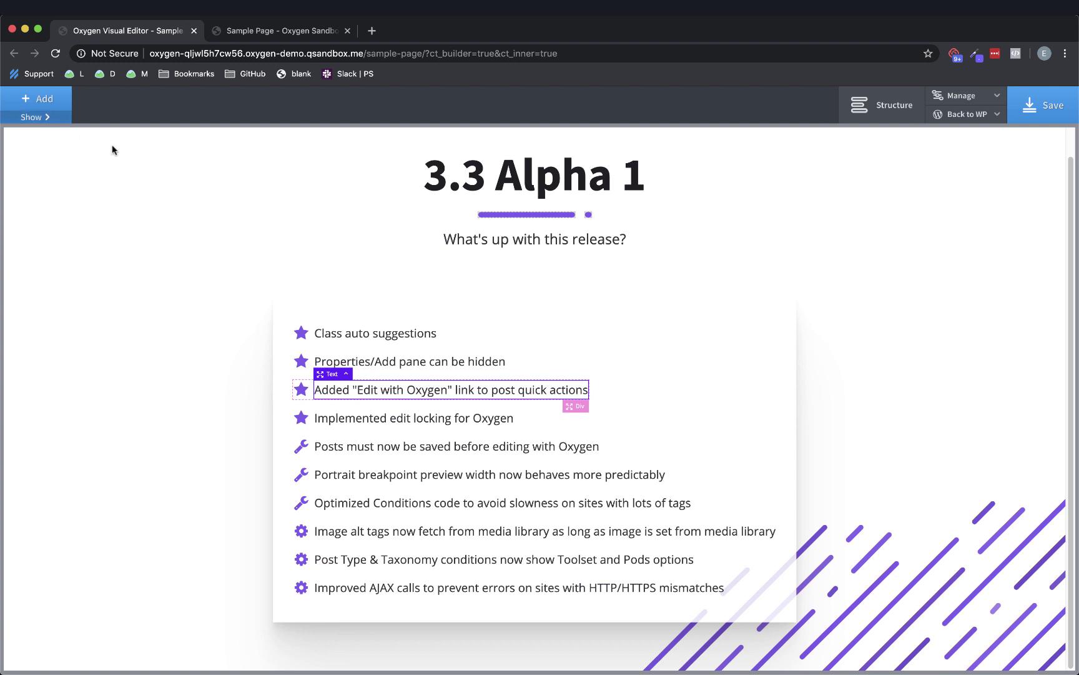
left_click(31, 119)
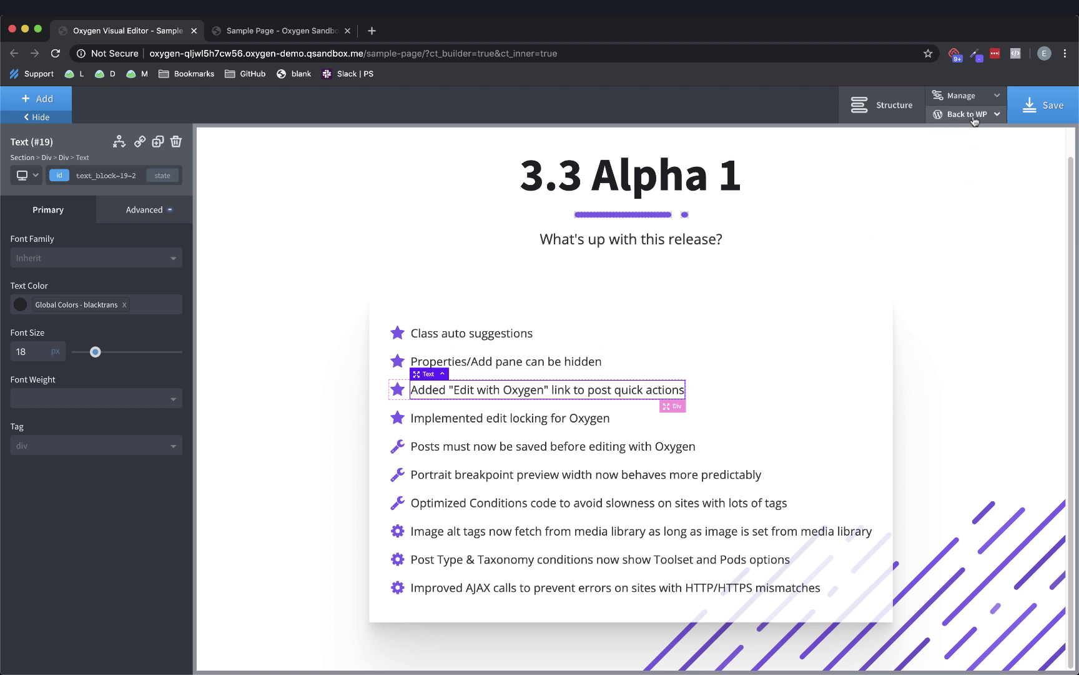
Leave the builder for WordPress admin without saving and go to the Pages list
mouse_move(967, 113)
left_click(962, 132)
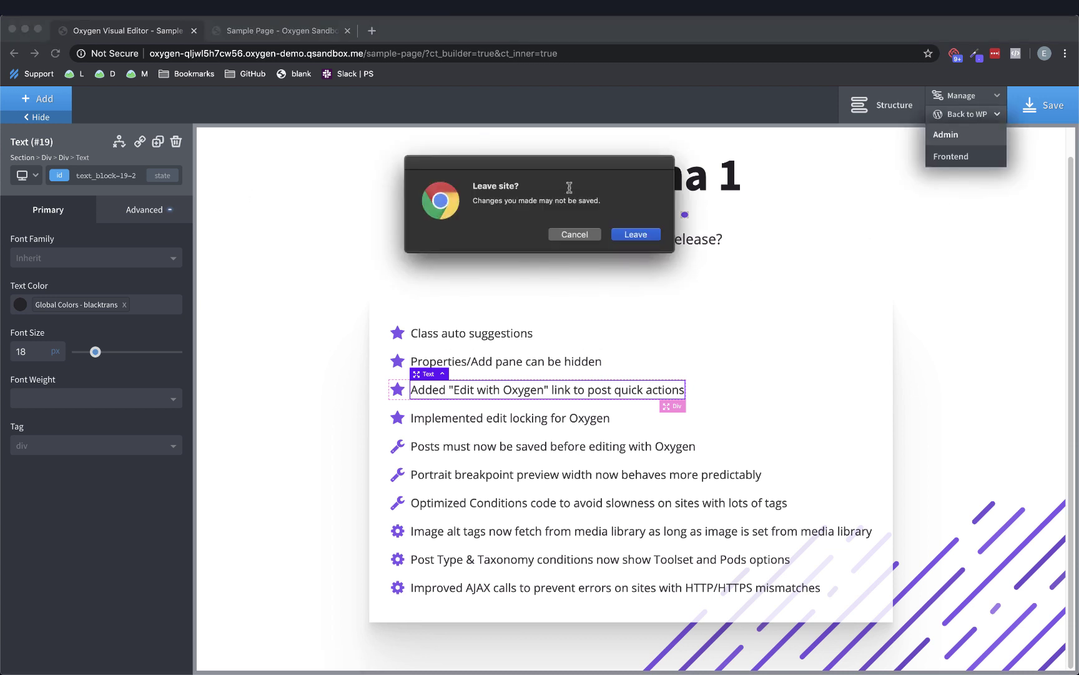
left_click(633, 235)
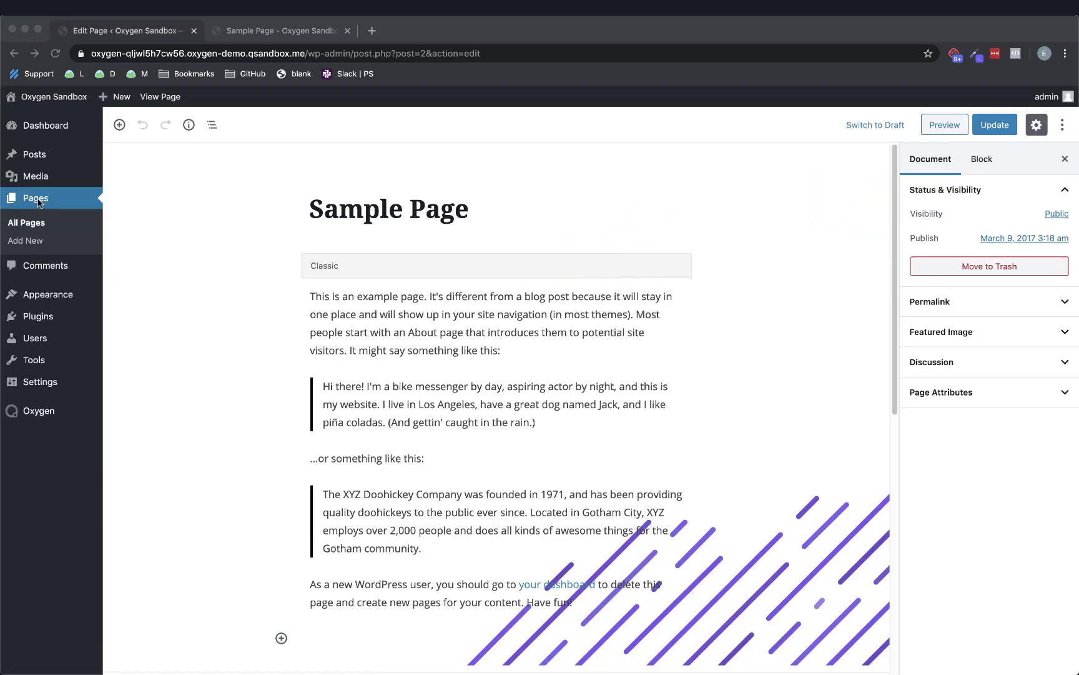
left_click(39, 200)
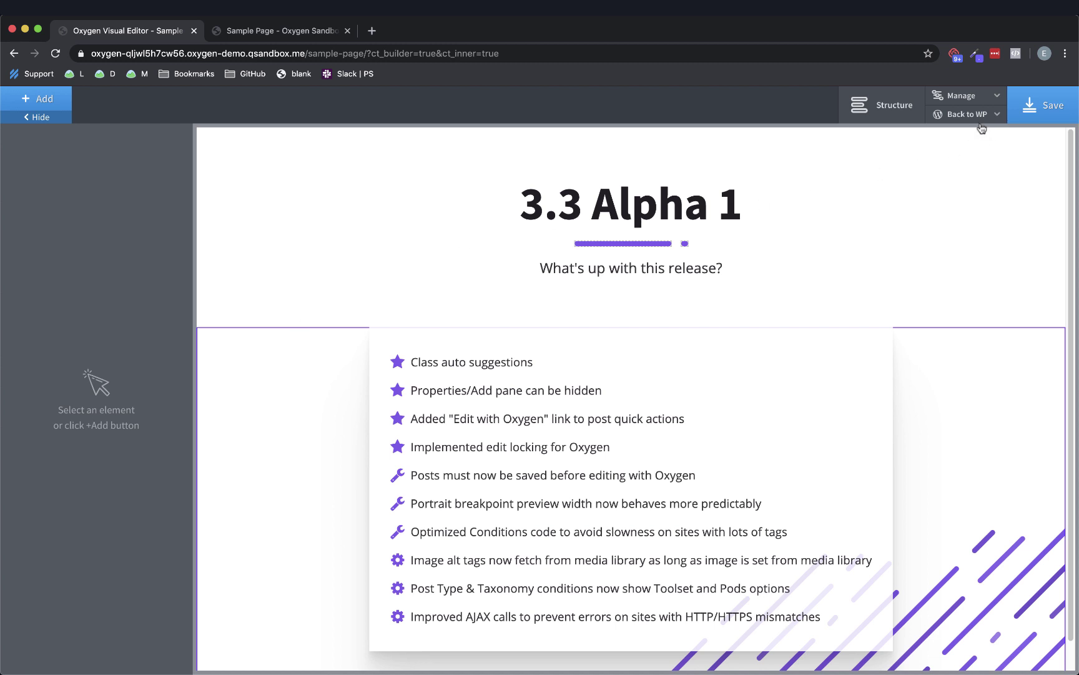
Open Back to WP > Admin in a new tab and switch to that Edit Page tab
mouse_move(966, 114)
right_click(962, 142)
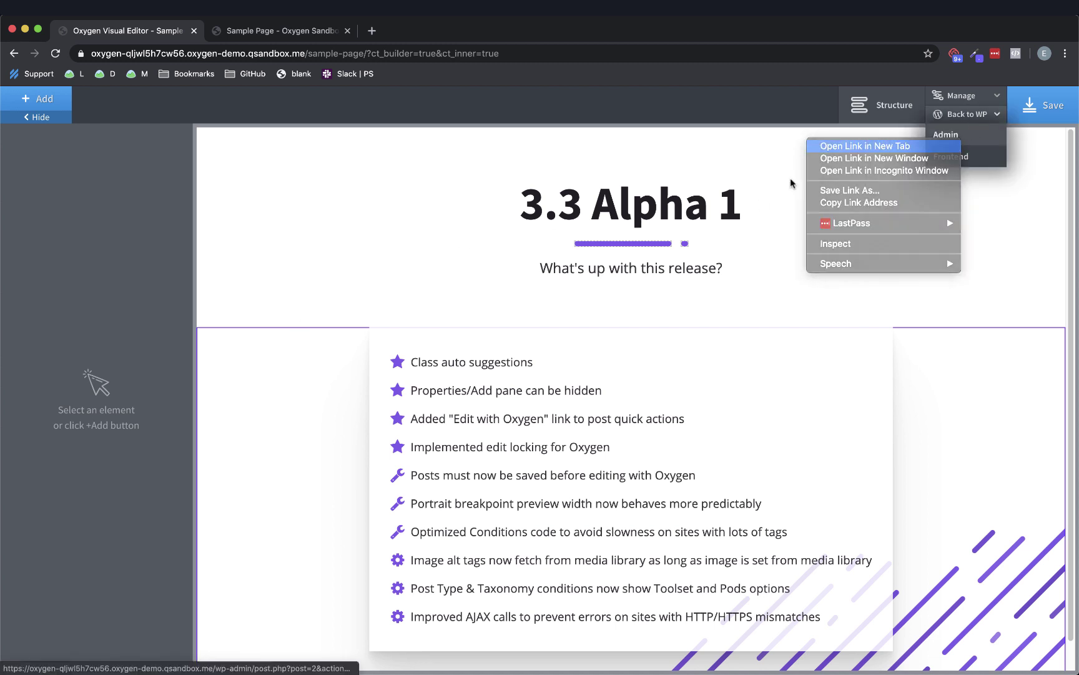
left_click(865, 145)
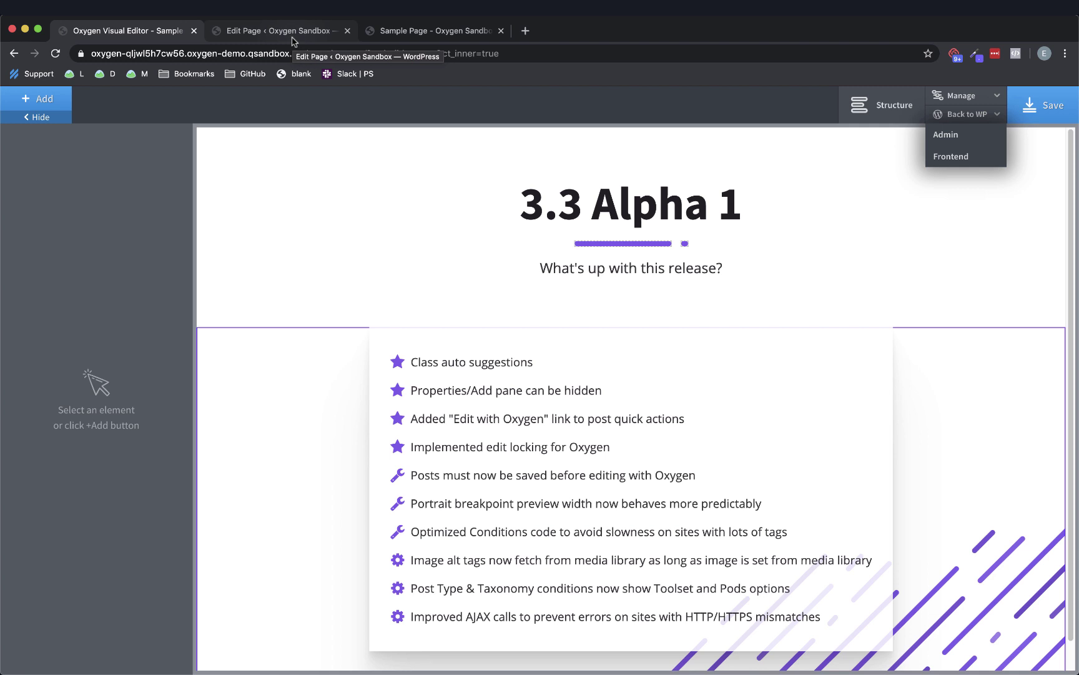
left_click(294, 32)
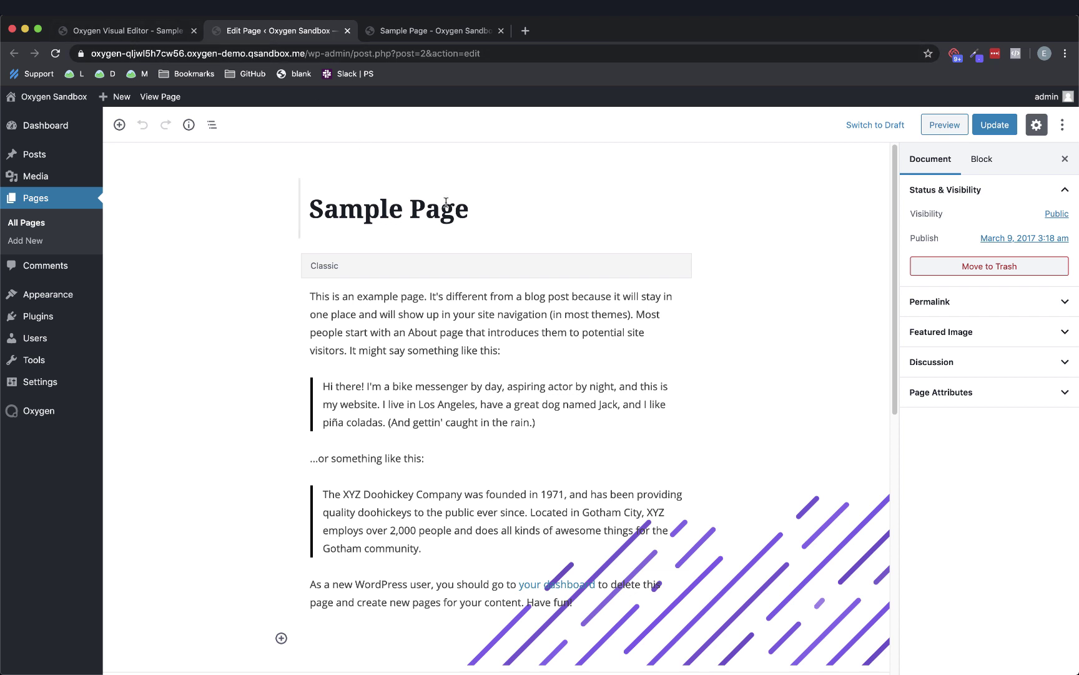
Scroll down to the Oxygen panel warning 'Oxygen is open in another tab'
scroll(450, 202, "down", 5)
scroll(449, 202, "down", 4)
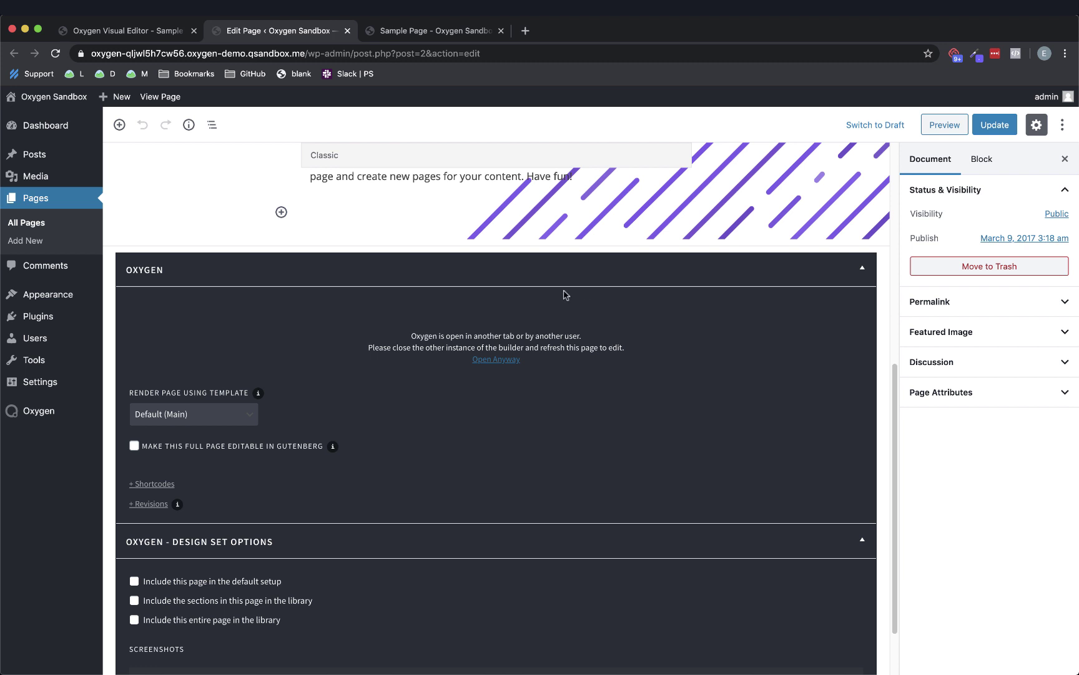
Try 'Open Anyway' on the locked Oxygen panel, then dismiss the multiple-editor data-loss warning
left_click(511, 359)
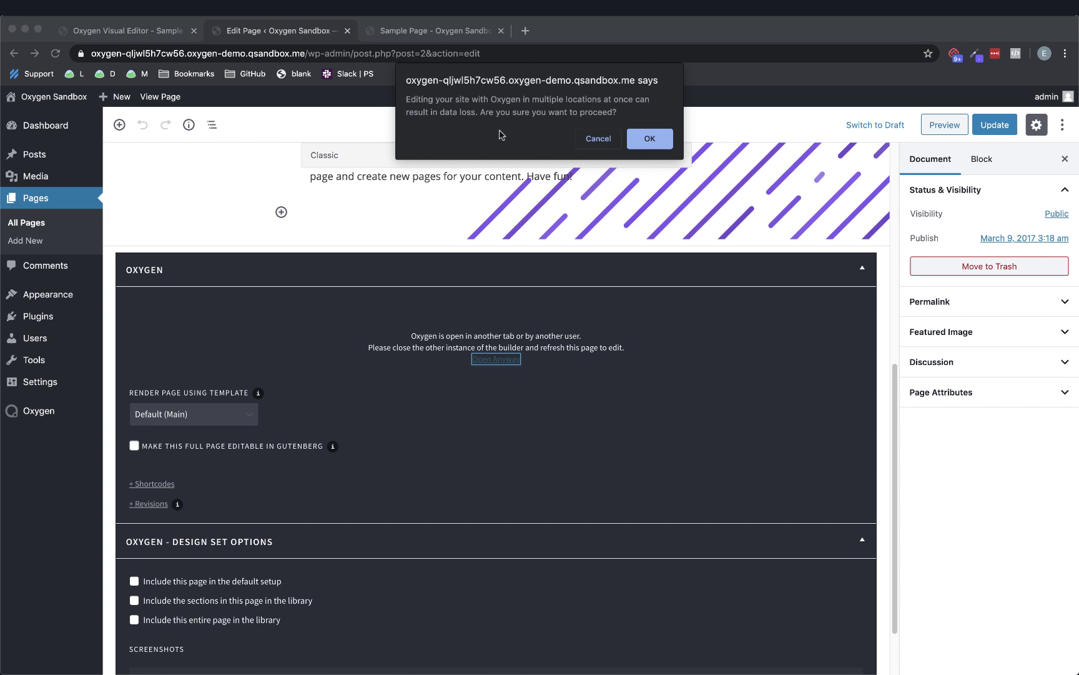
left_click(599, 140)
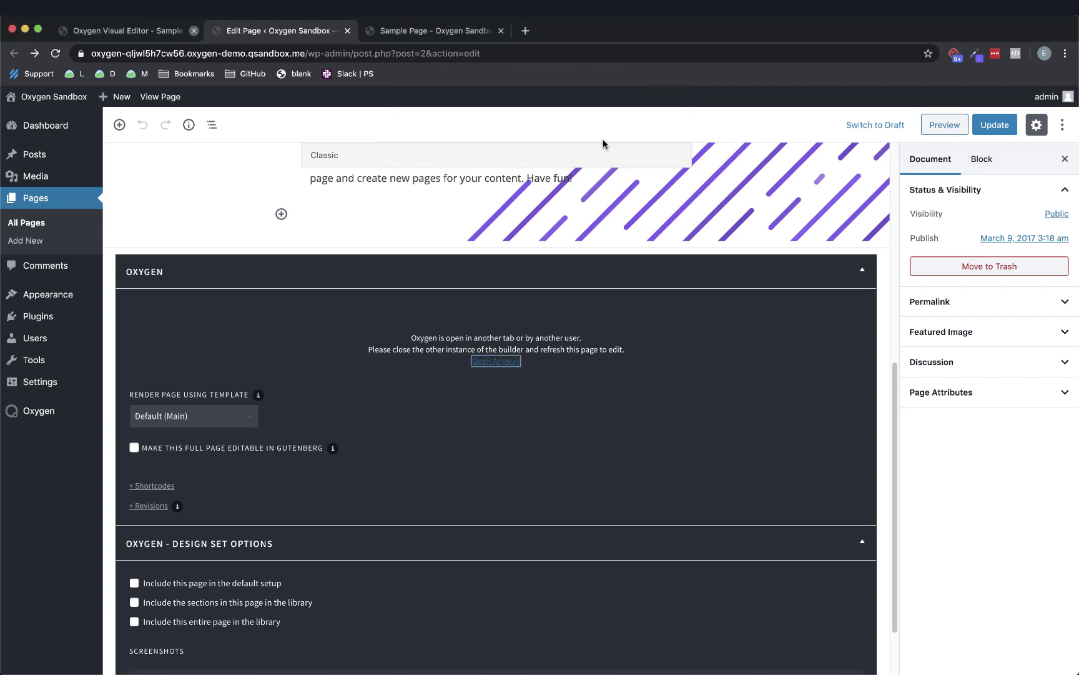
Close the Oxygen Visual Editor tab, confirm Leave, and reload the Edit Page tab
left_click(193, 31)
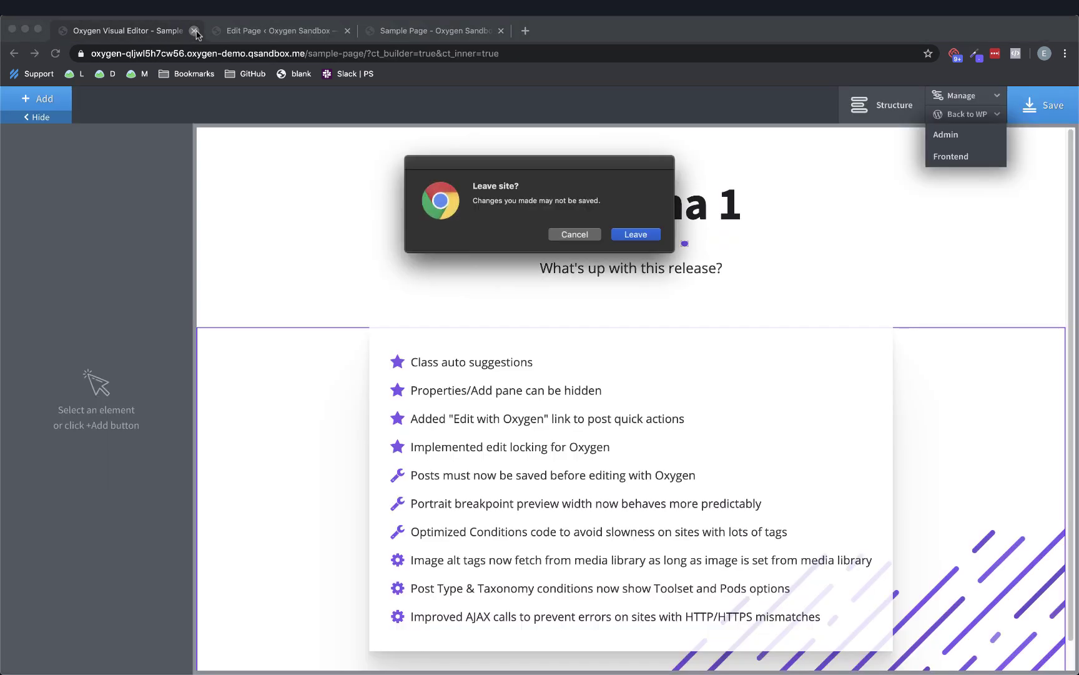
left_click(630, 236)
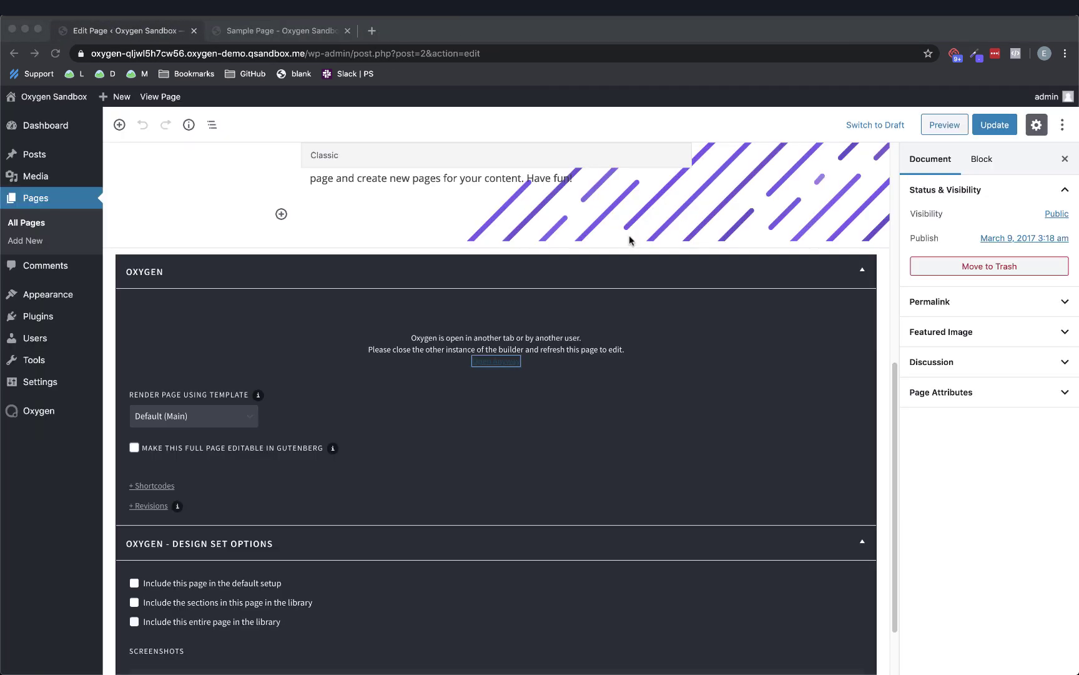
left_click(56, 54)
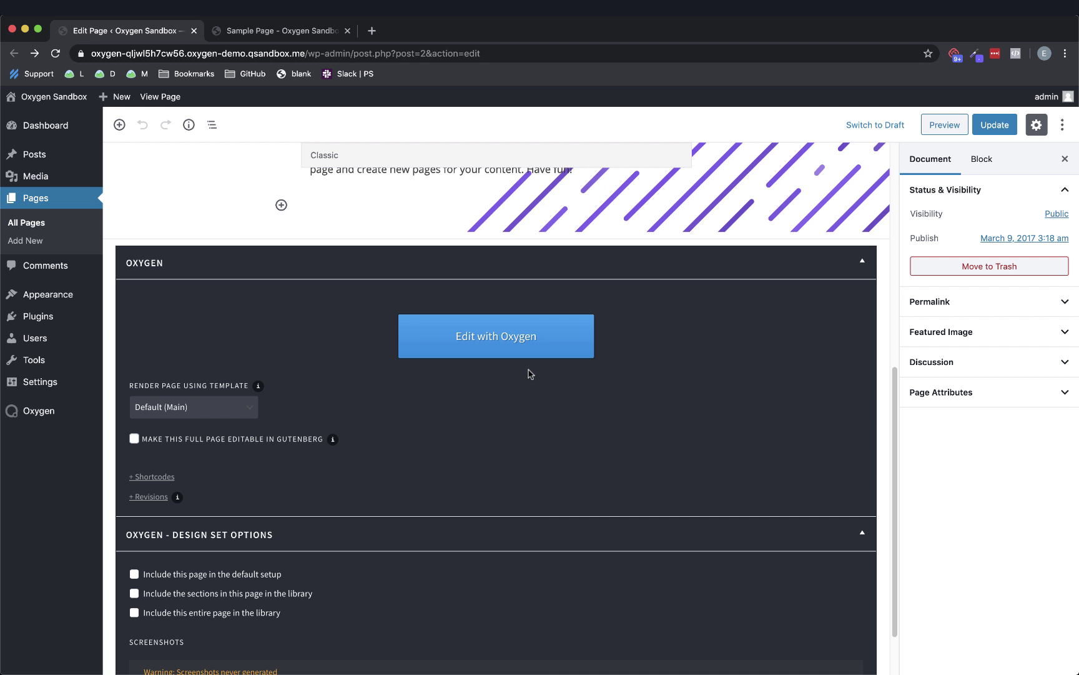
Switch to the live Sample Page tab and scroll through its 3.3 Alpha 1 release notes
left_click(286, 36)
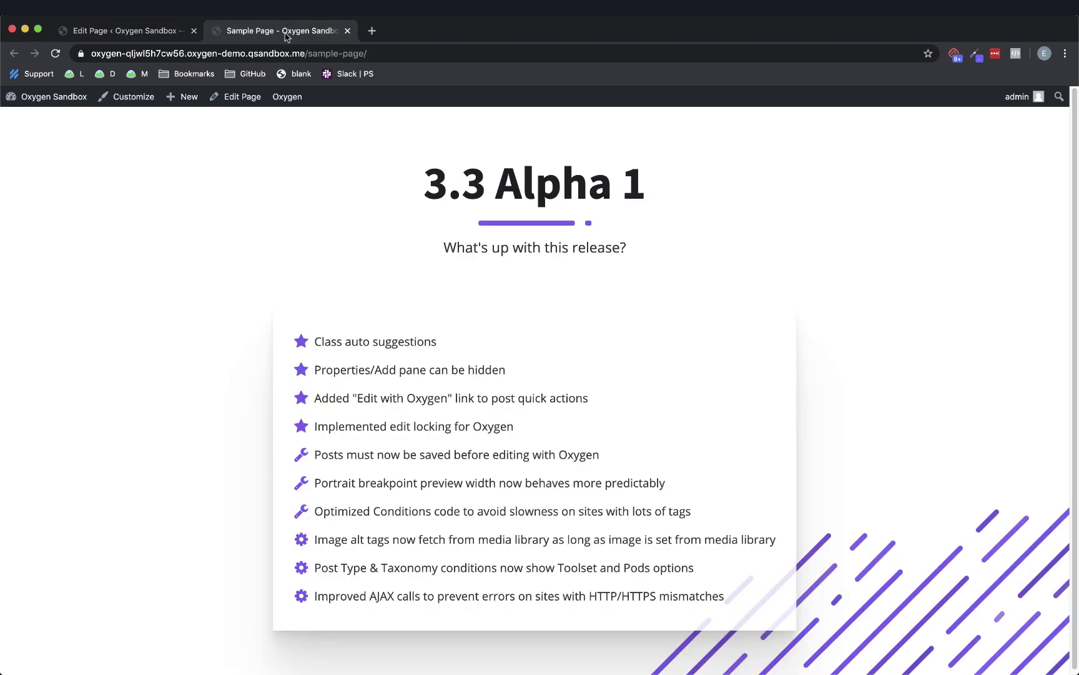
scroll(857, 374, "down", 1)
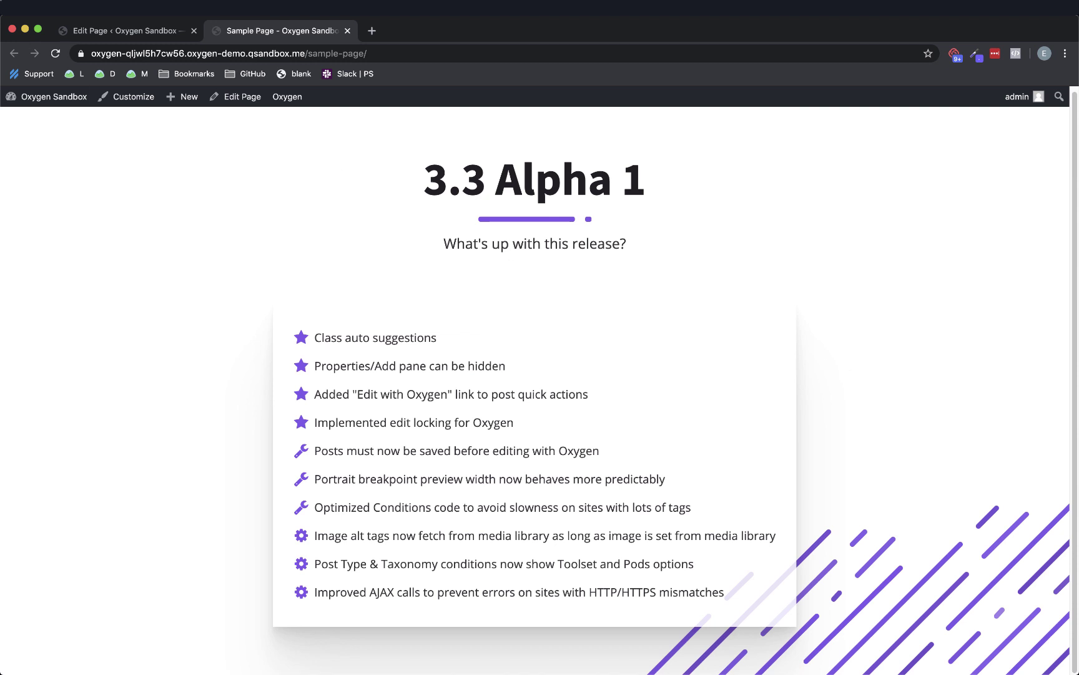
From the Edit Page tab, go to Posts and create a new blank post
left_click(103, 37)
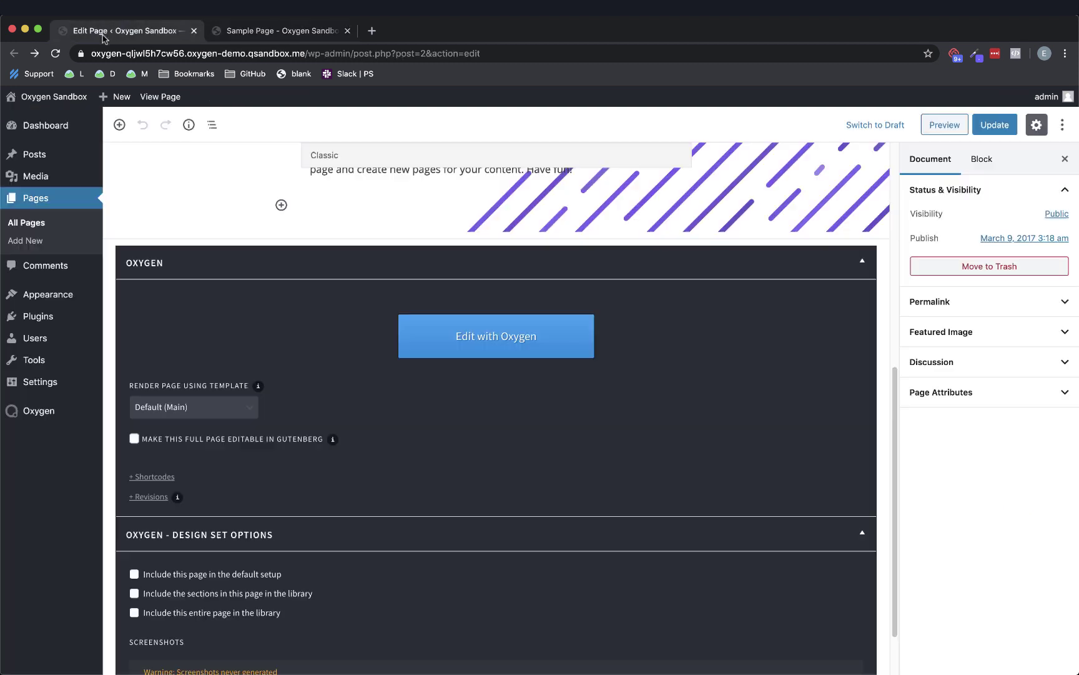
mouse_move(34, 155)
left_click(51, 160)
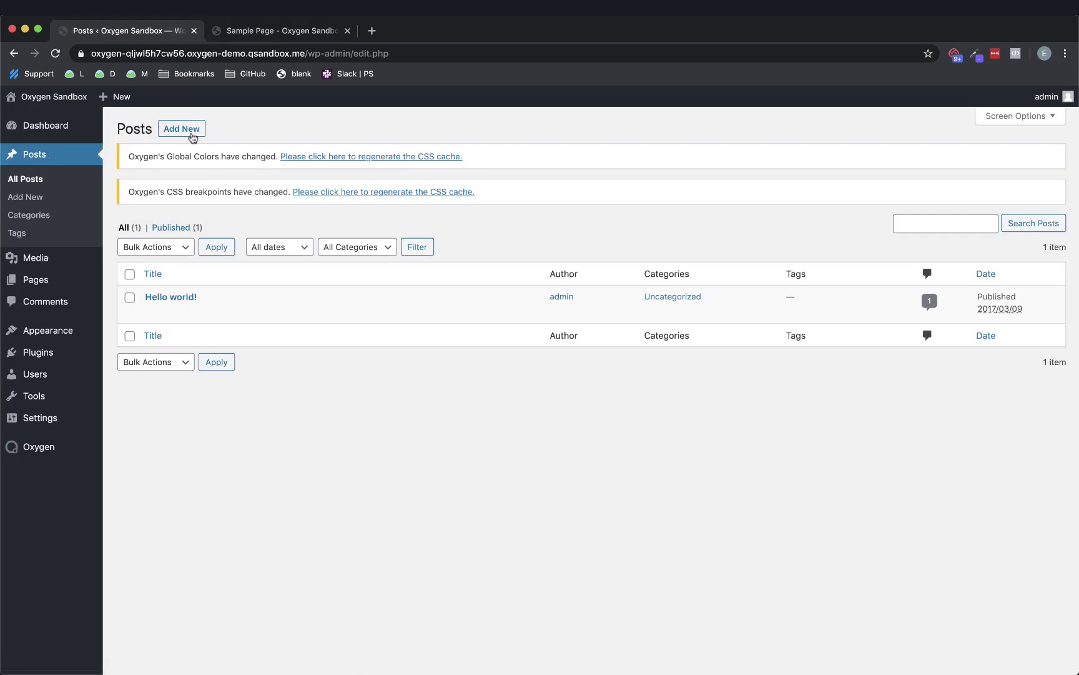
left_click(189, 131)
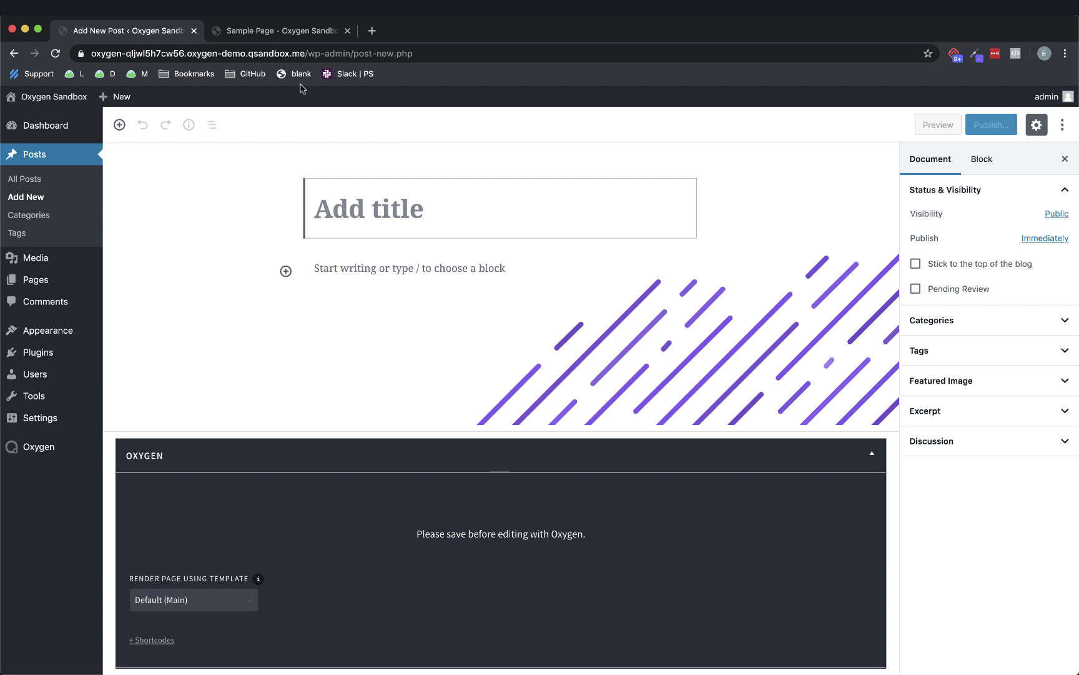
Bring the live Sample Page with the 3.3 Alpha 1 release notes back into view
left_click(287, 40)
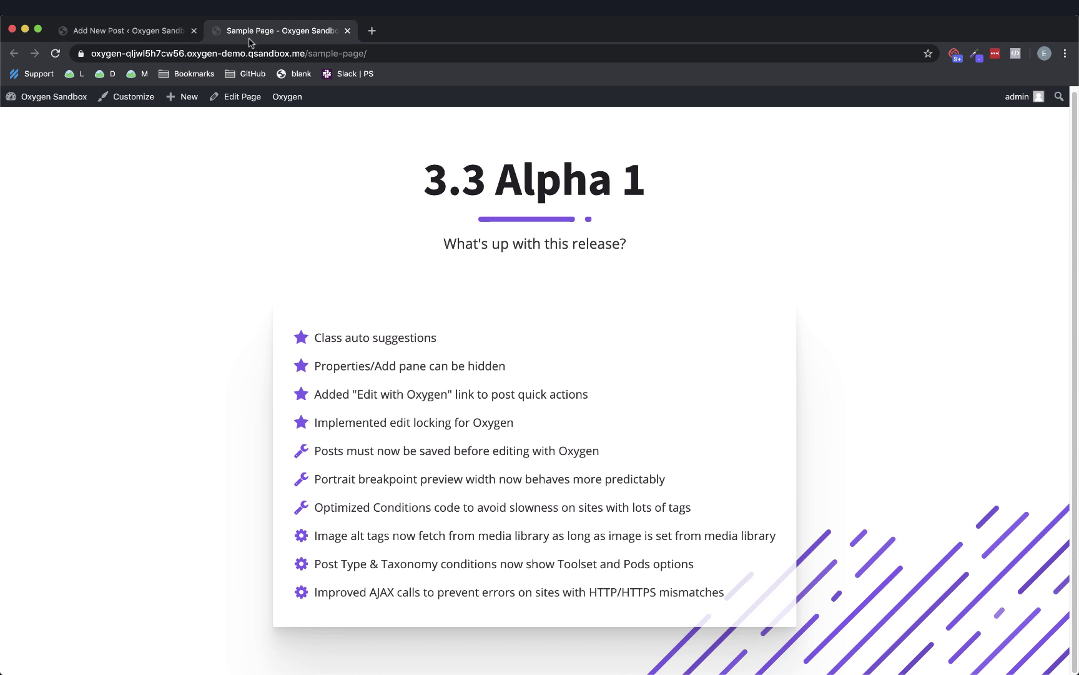
Go to the WordPress Pages list and open Sample Page with 'Edit with Oxygen'
left_click(156, 39)
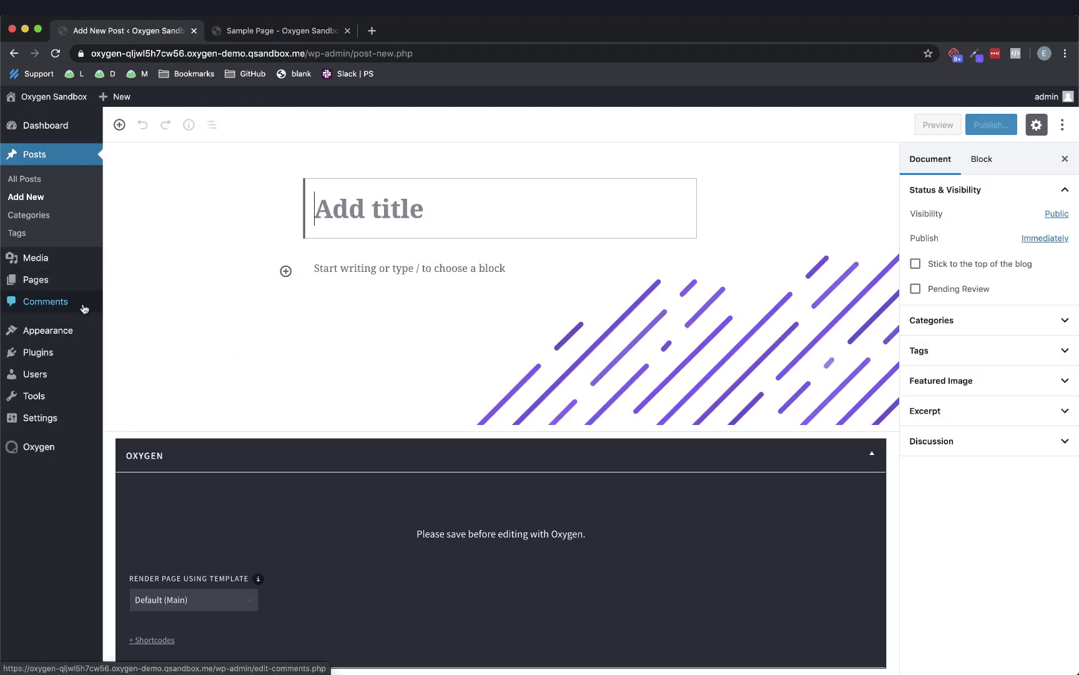
left_click(58, 289)
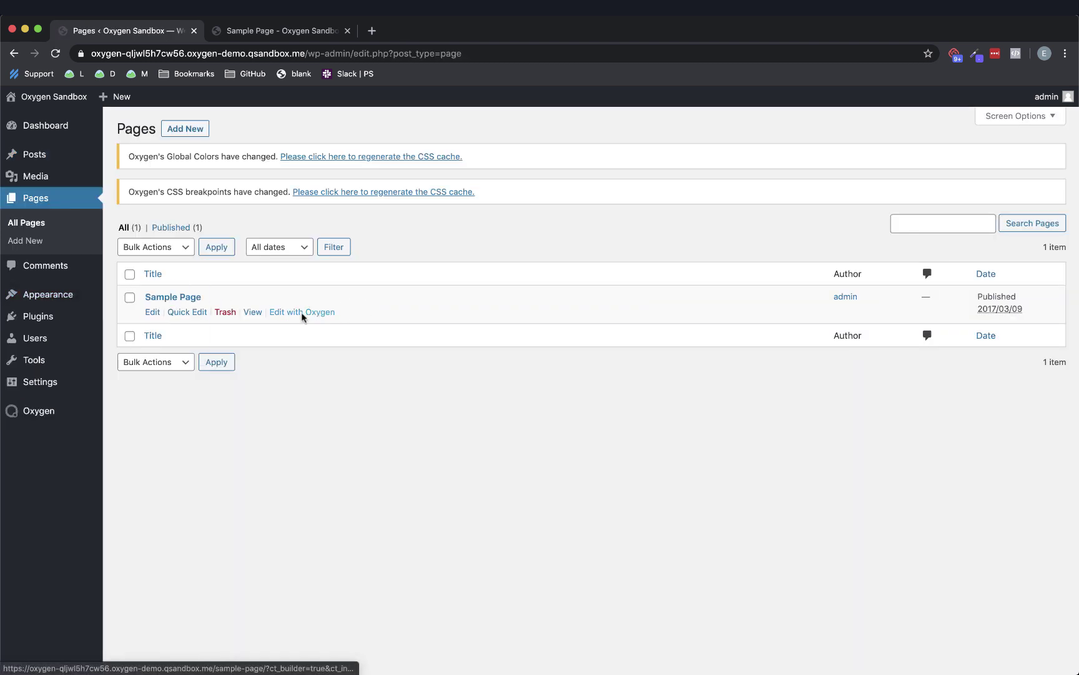
left_click(300, 316)
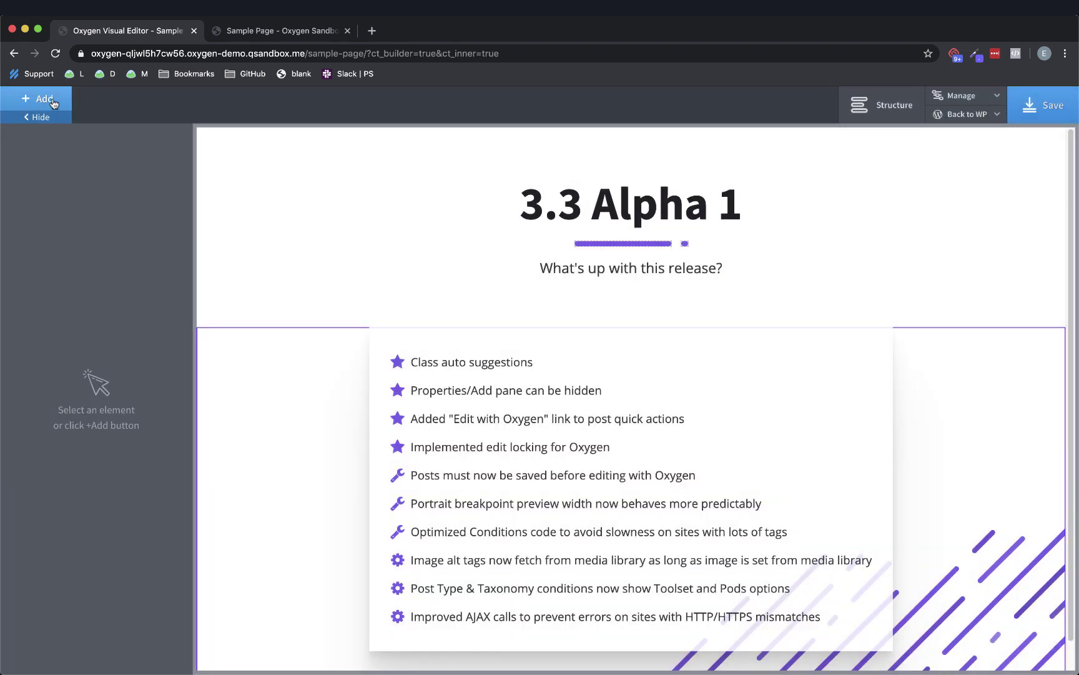
Add an Image element (#52) below the feature list, sourced from the Media Library
left_click(52, 102)
type("im")
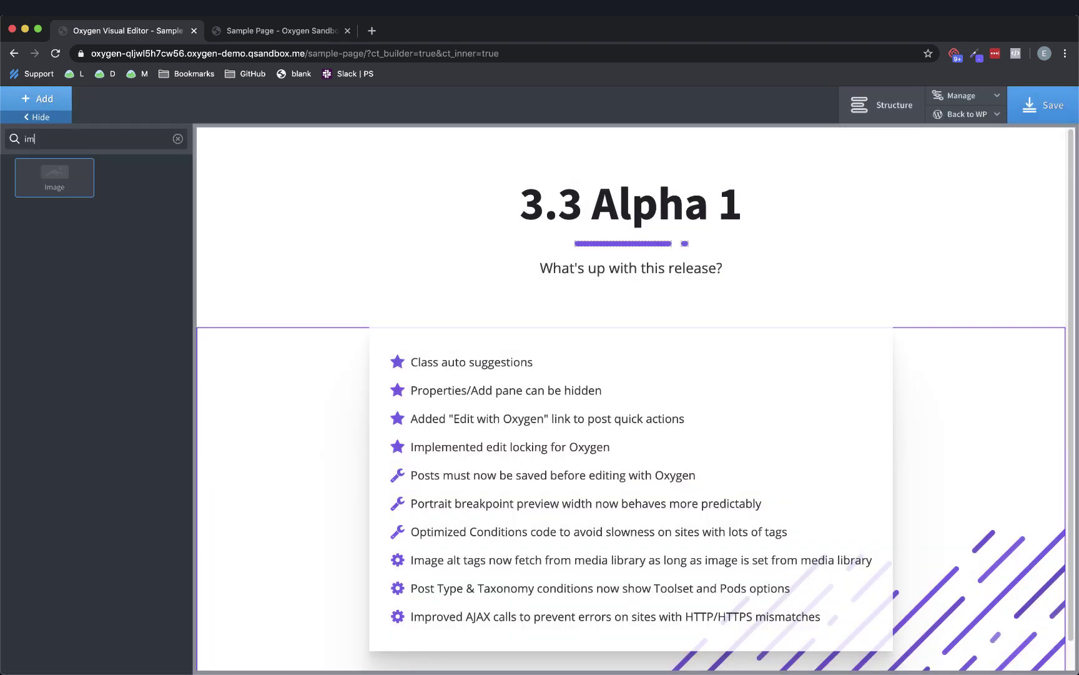
type("age")
left_click(72, 180)
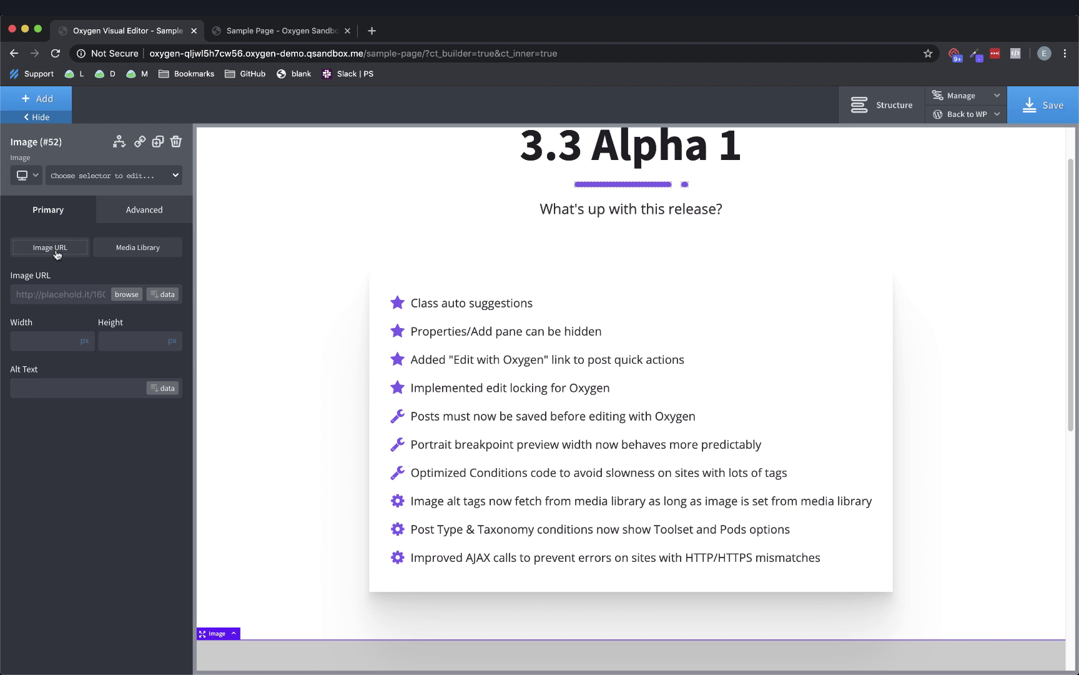
left_click(126, 250)
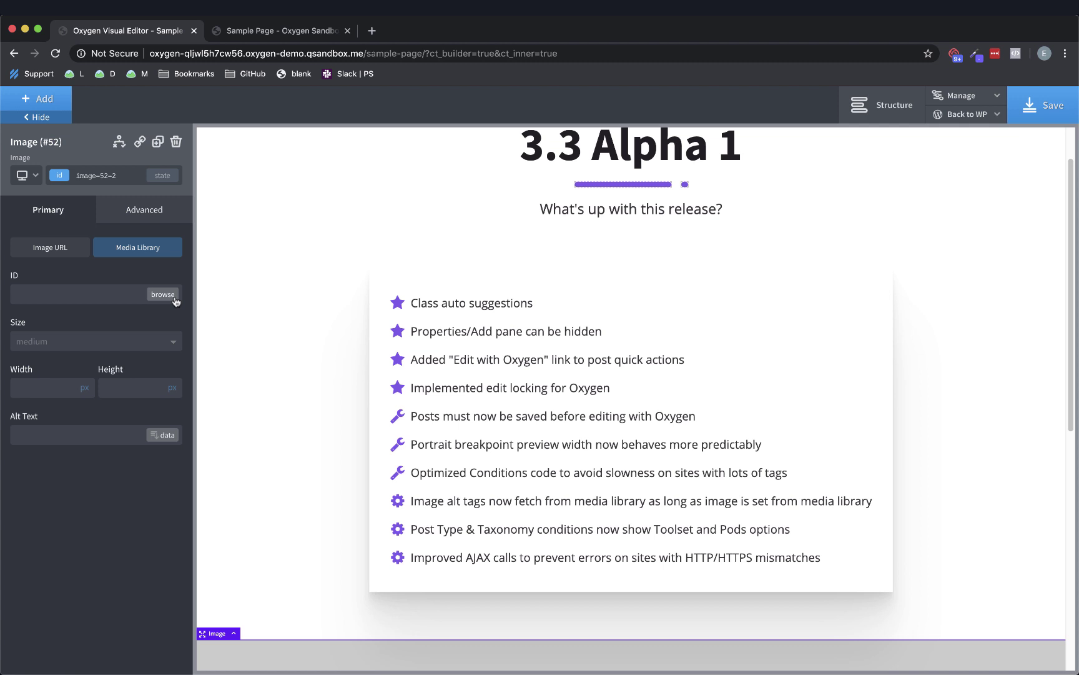
View the live Sample Page on the frontend with its release notes unchanged
left_click(284, 33)
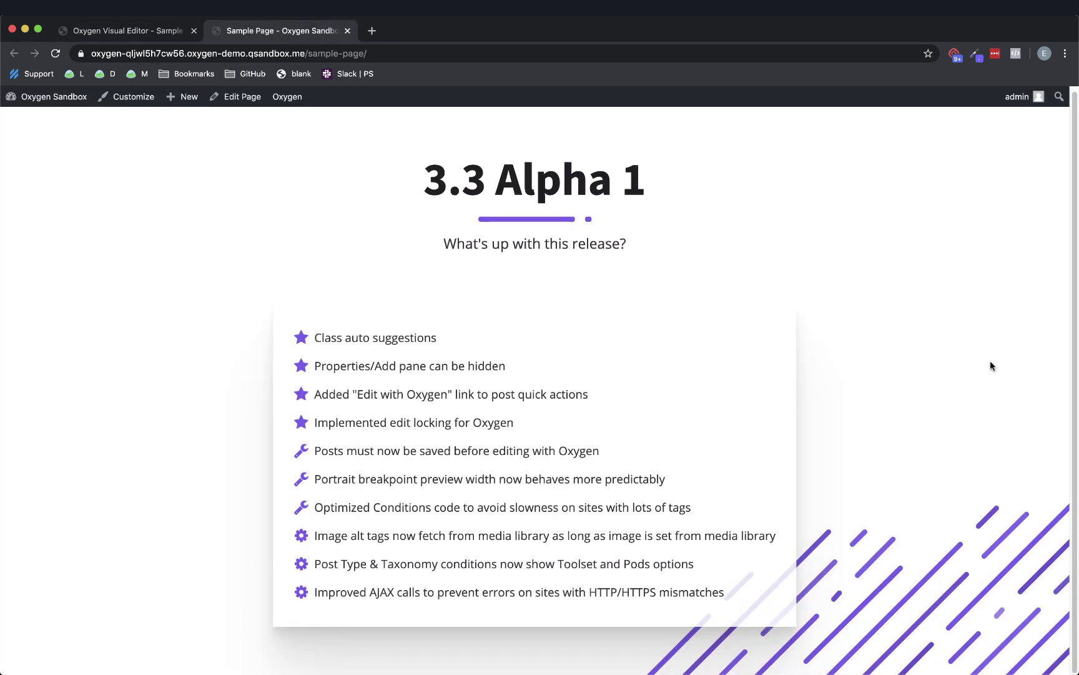